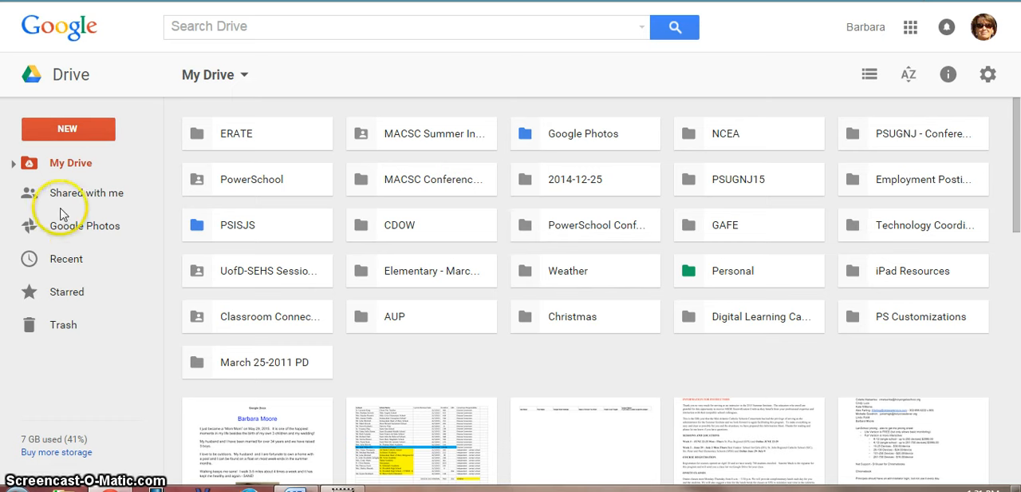
- Open the Google Doc Assignment document from the recent files in Drive and look through it from beginning to end
click(60, 266)
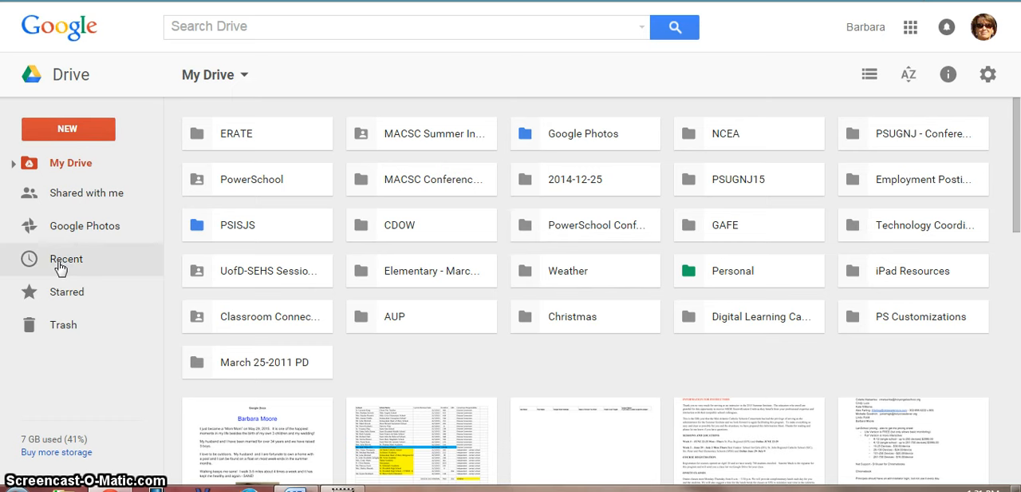
click(60, 266)
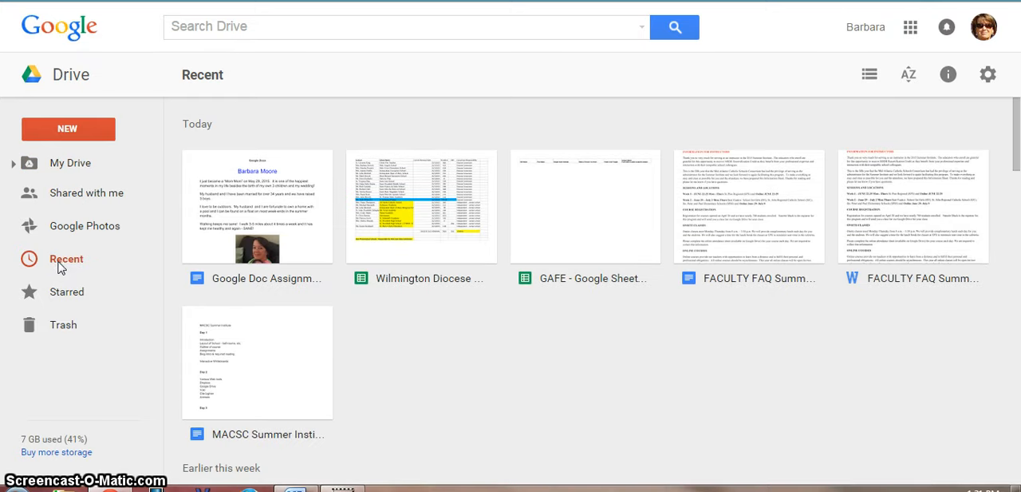
click(68, 262)
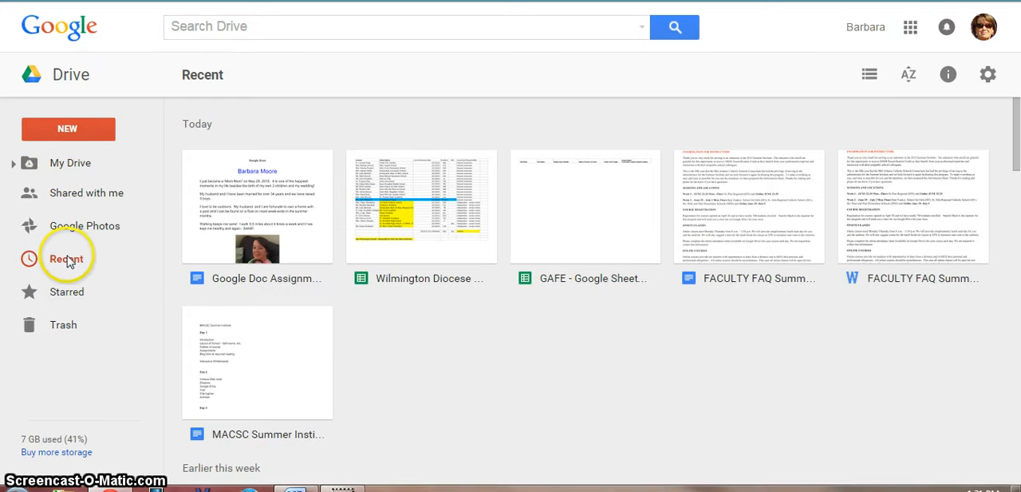
double_click(269, 209)
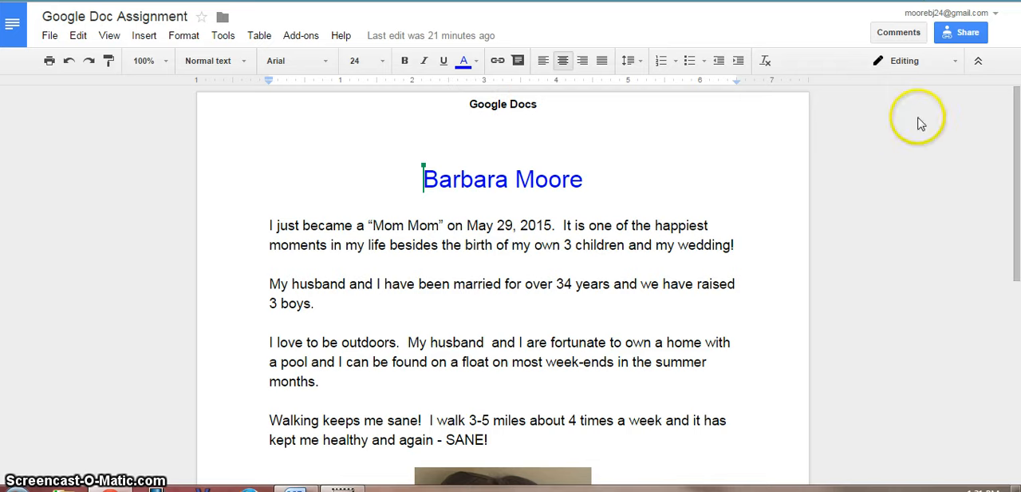
drag(1013, 128, 1016, 375)
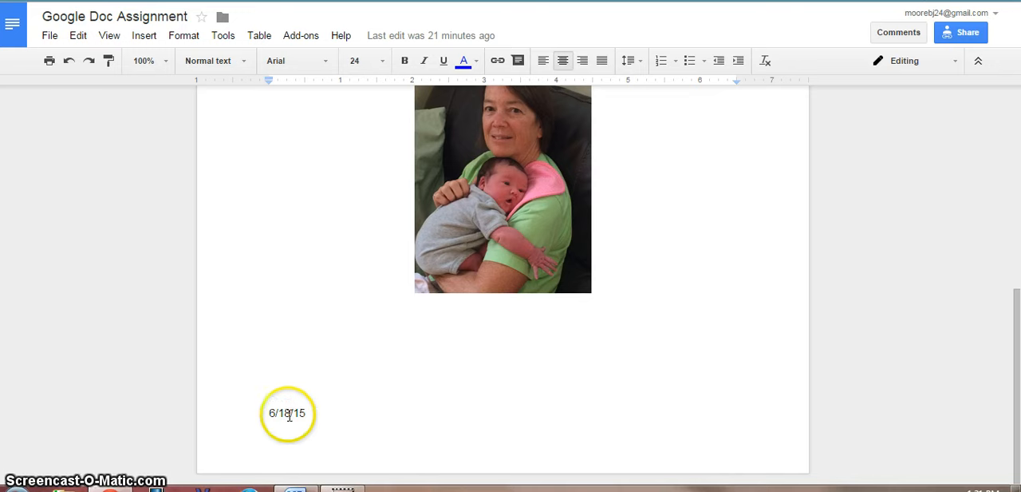
drag(1017, 358, 1018, 305)
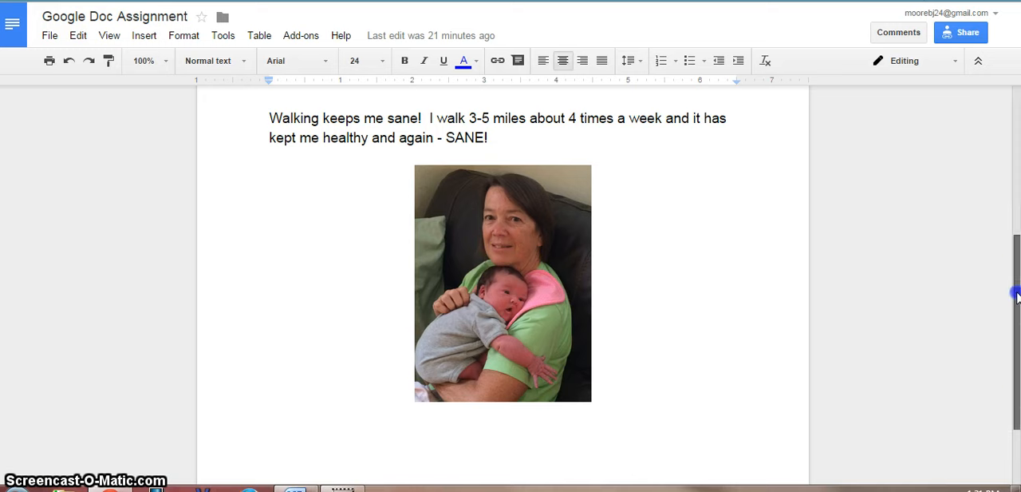
drag(1007, 294, 1003, 146)
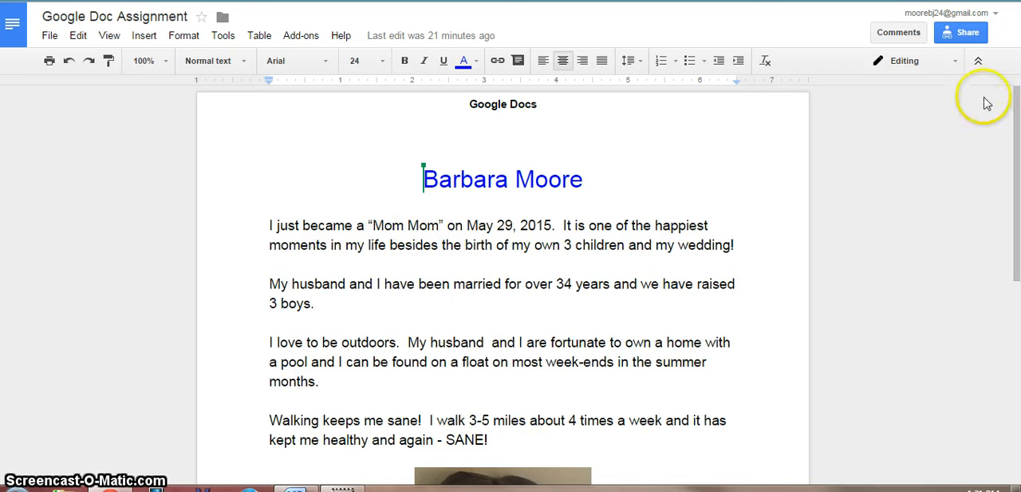
- Set the document's link sharing to anyone with the link can edit and copy the shareable link
click(962, 36)
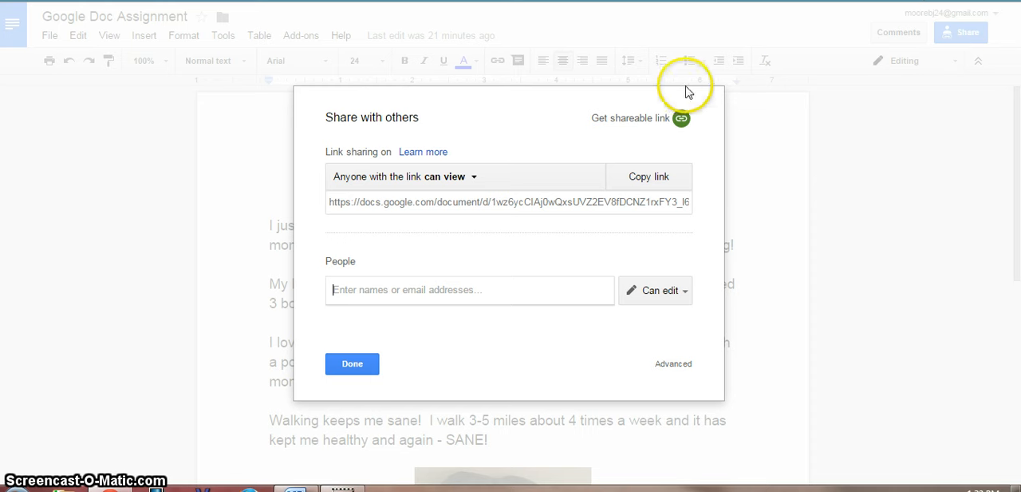
click(632, 122)
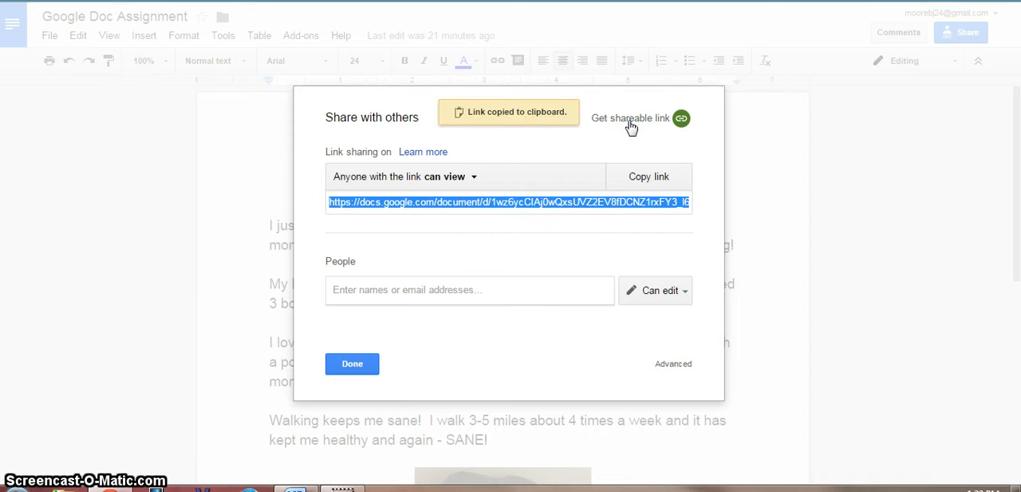
click(476, 177)
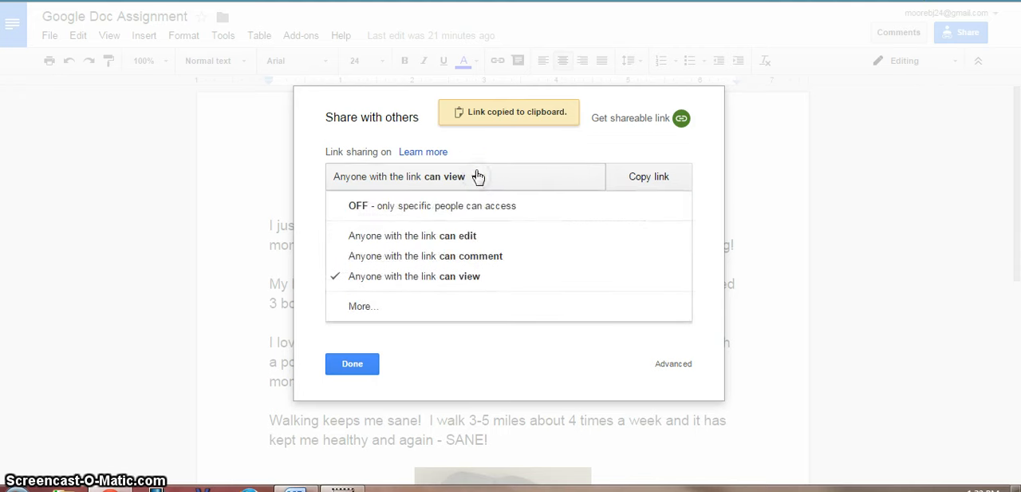
click(449, 239)
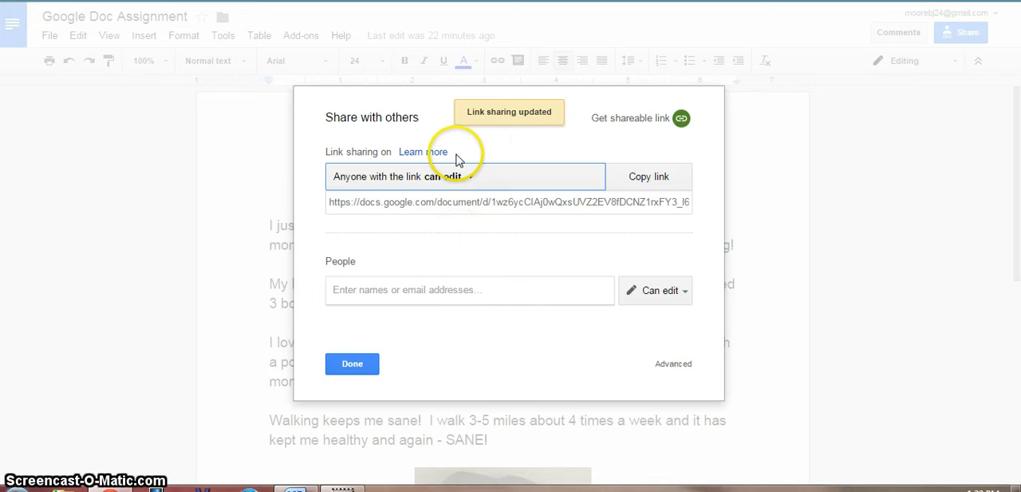
click(613, 127)
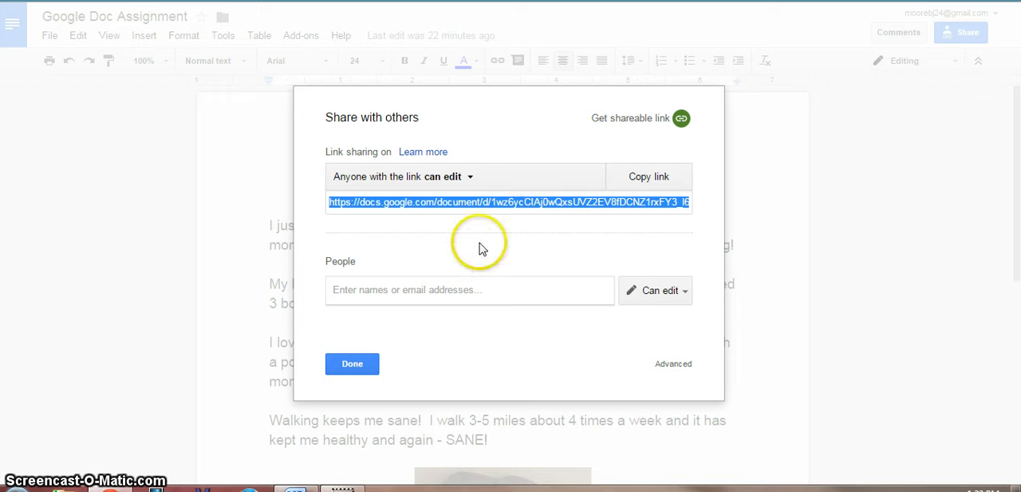
click(353, 364)
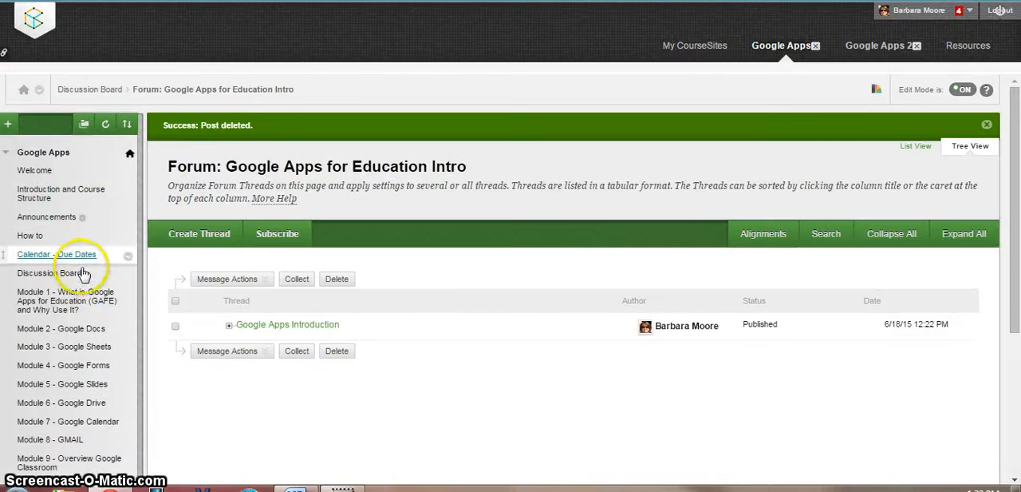
- In the Google Apps course on CourseSites, go to the Discussion Board, turn edit mode off and open the Google Docs Forum
click(45, 273)
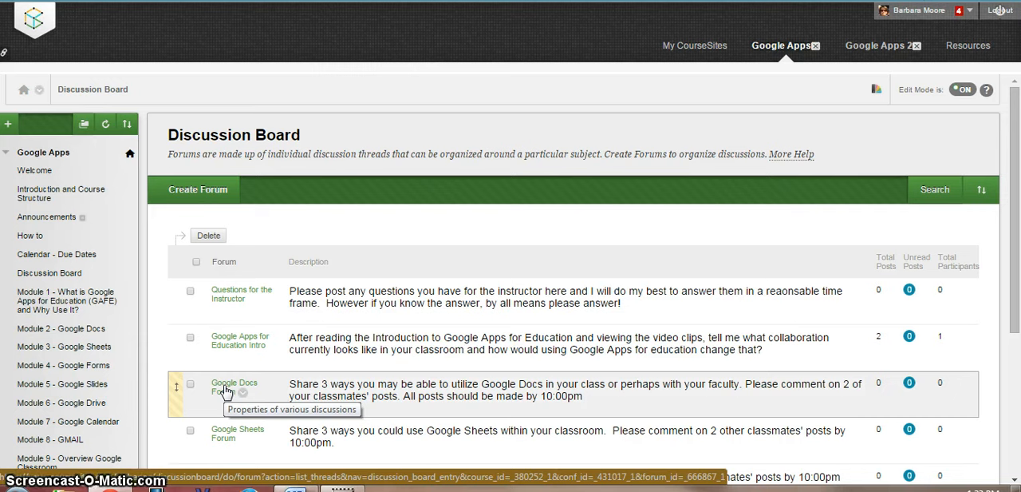
click(963, 91)
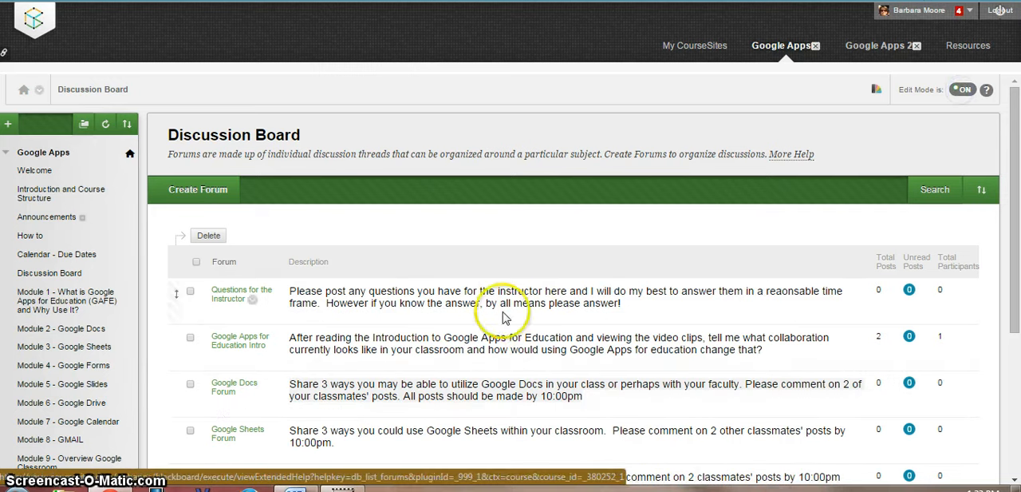
click(230, 388)
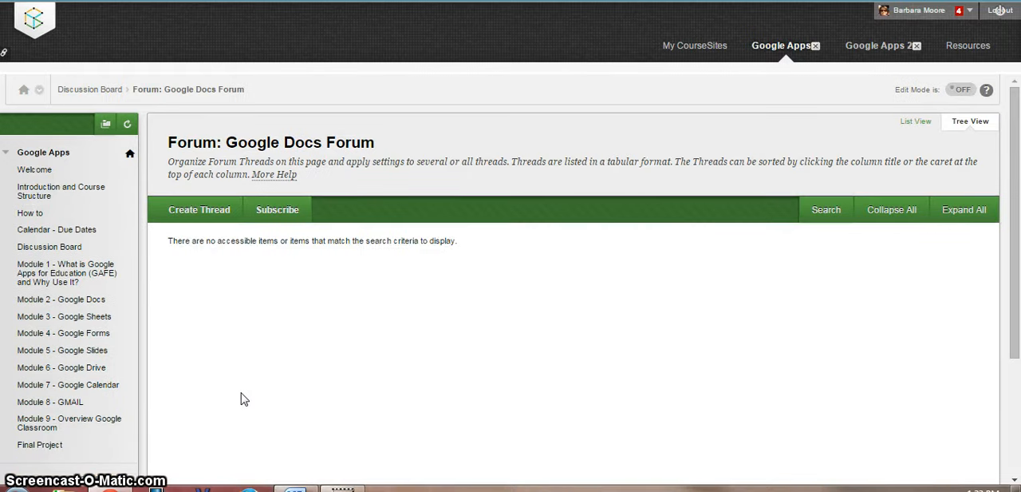
- Start a thread with the subject "Google Docs Assignment" and the message "I have completed the Google Docs Assignment."
click(195, 212)
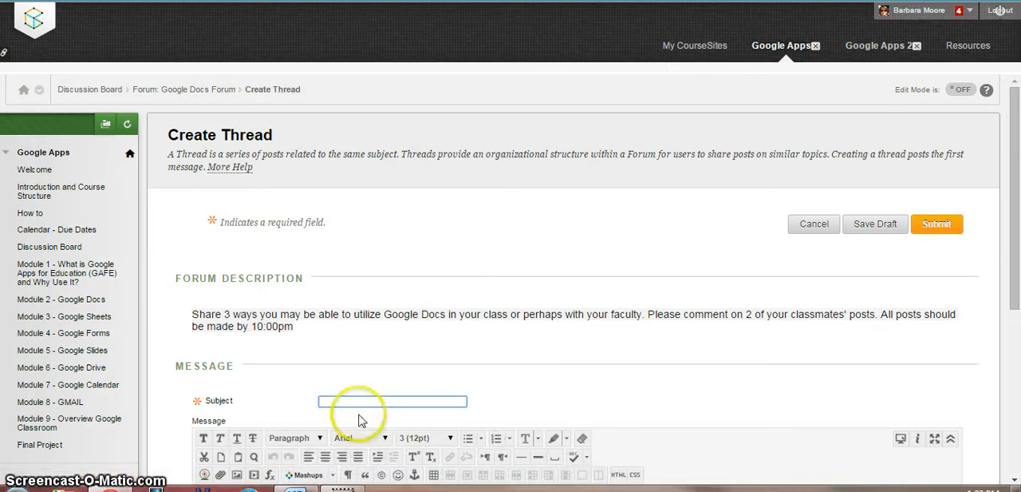
text(G)
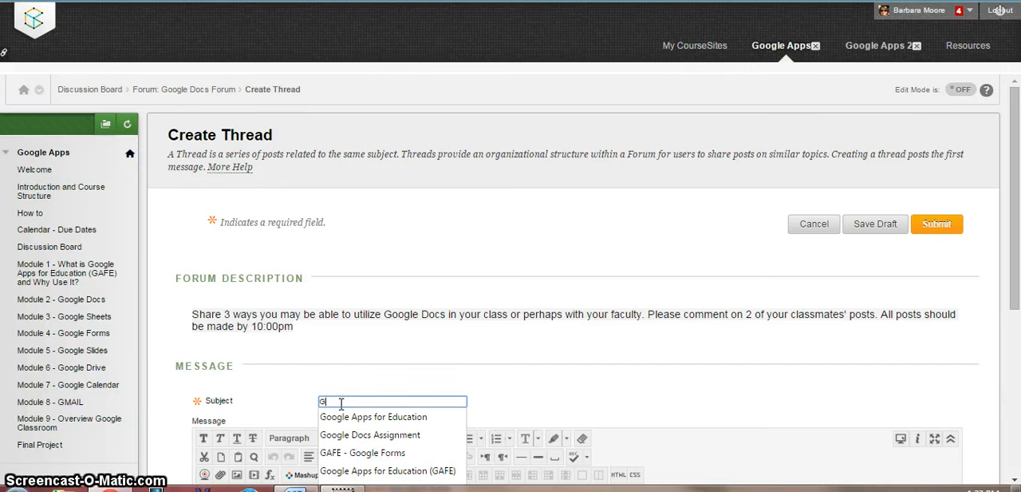
text(oogle Docs Assignment)
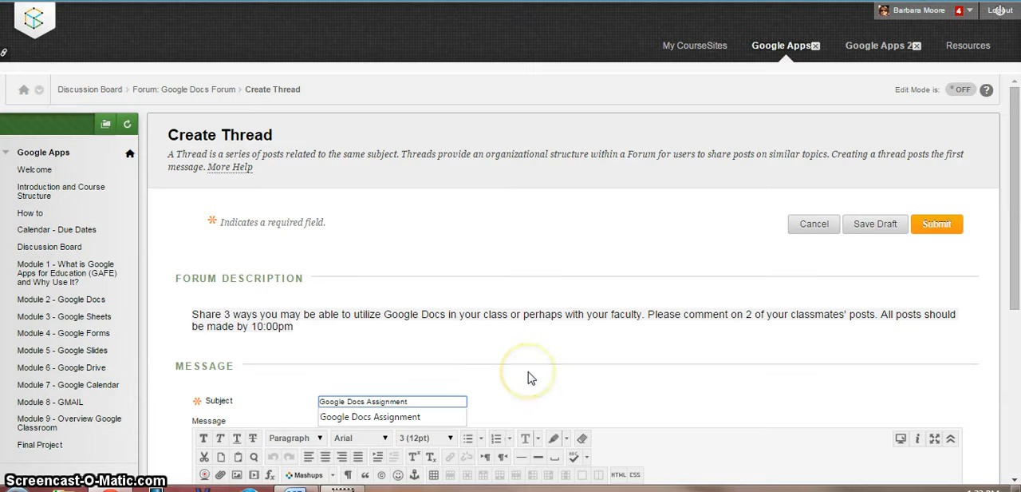
scroll(529, 377, down, 1)
scroll(529, 377, down, 1)
click(285, 372)
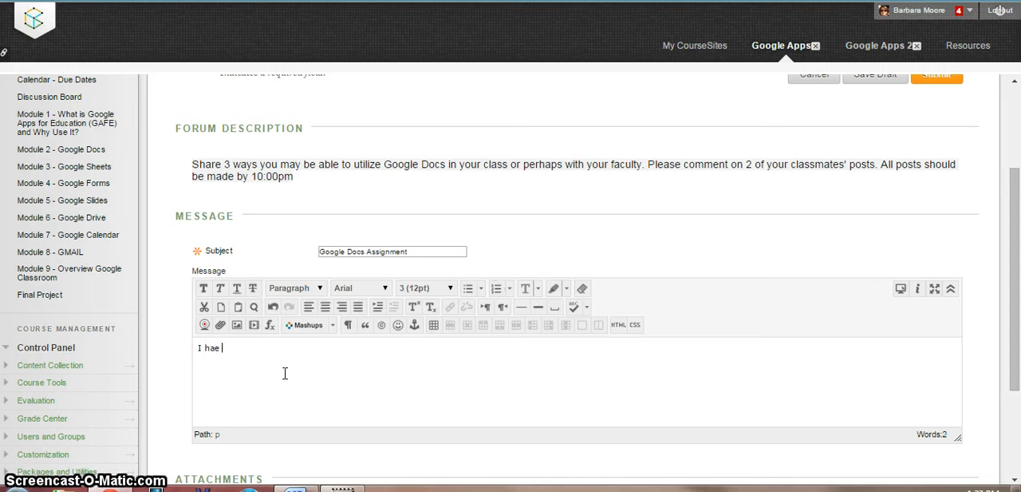
text(I have completed the Google Docs Assignment.)
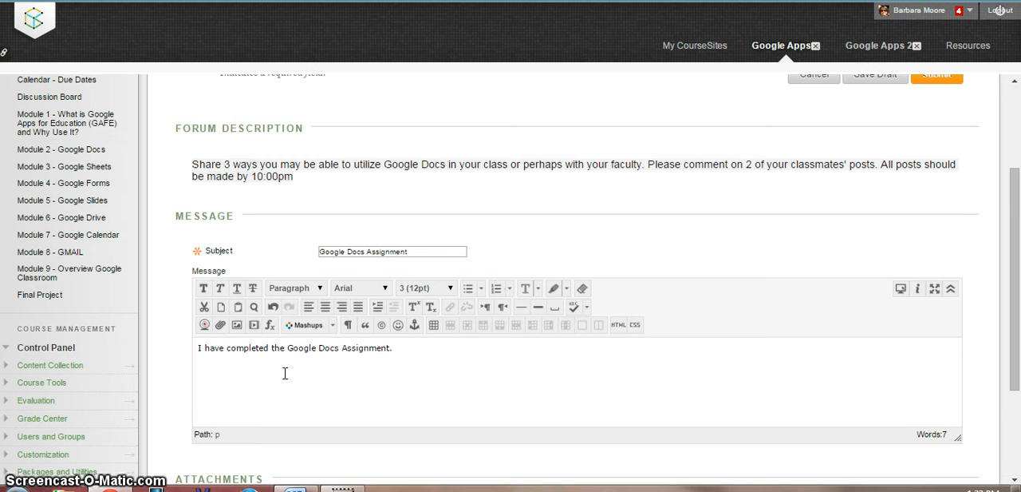
- Start a hyperlink on the words "Google Docs Assignment" in the message, using the copied document link as its path
click(290, 349)
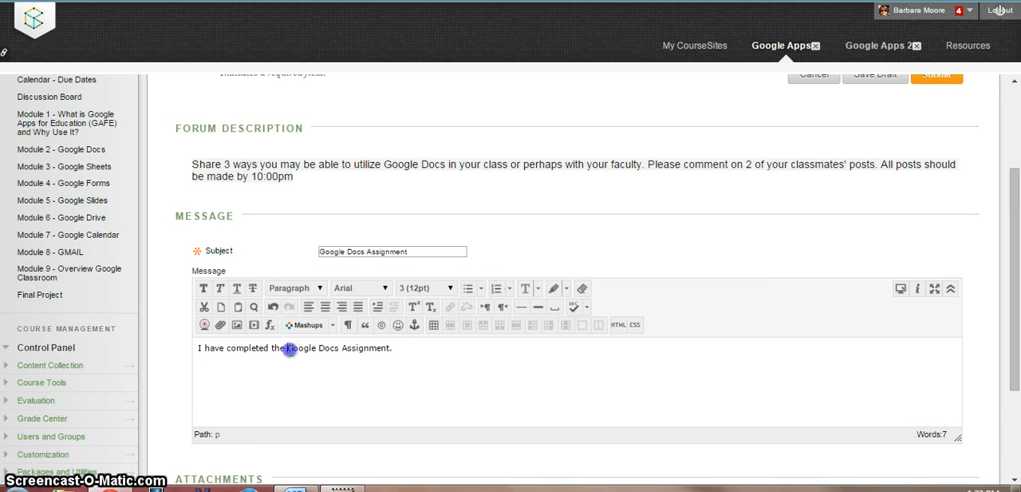
drag(300, 349, 393, 348)
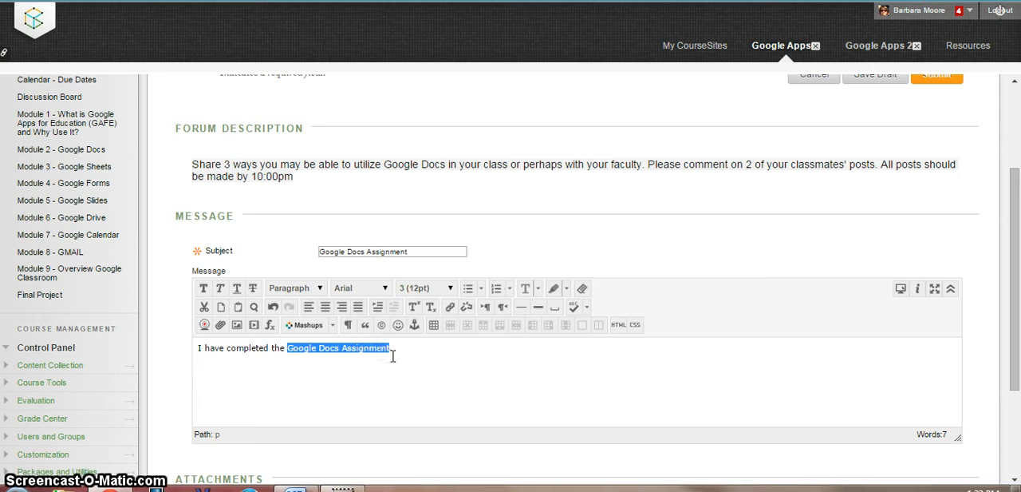
click(451, 309)
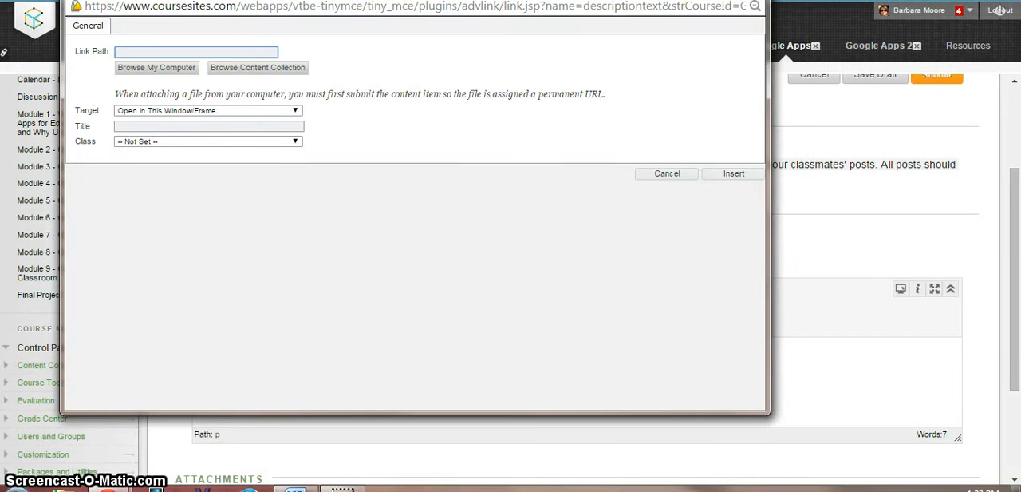
drag(492, 4, 495, 32)
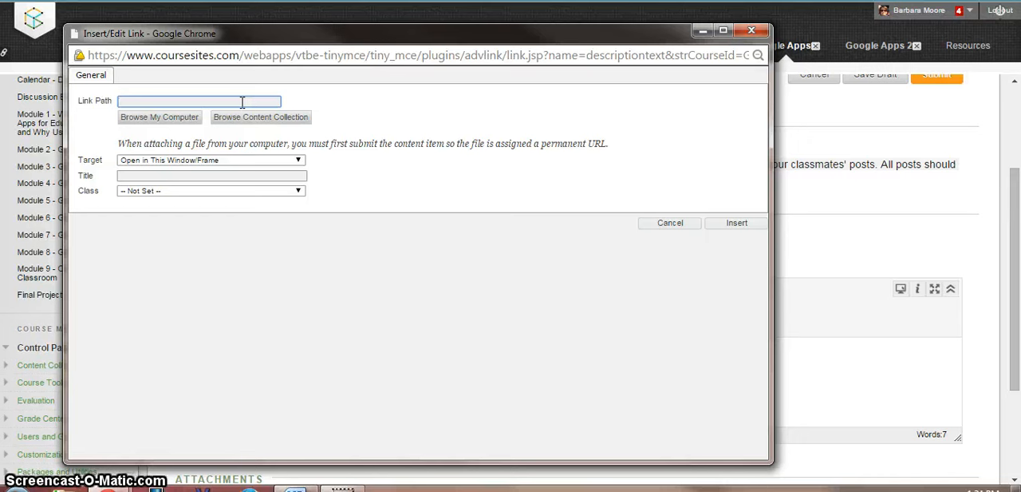
key(ctrl+v)
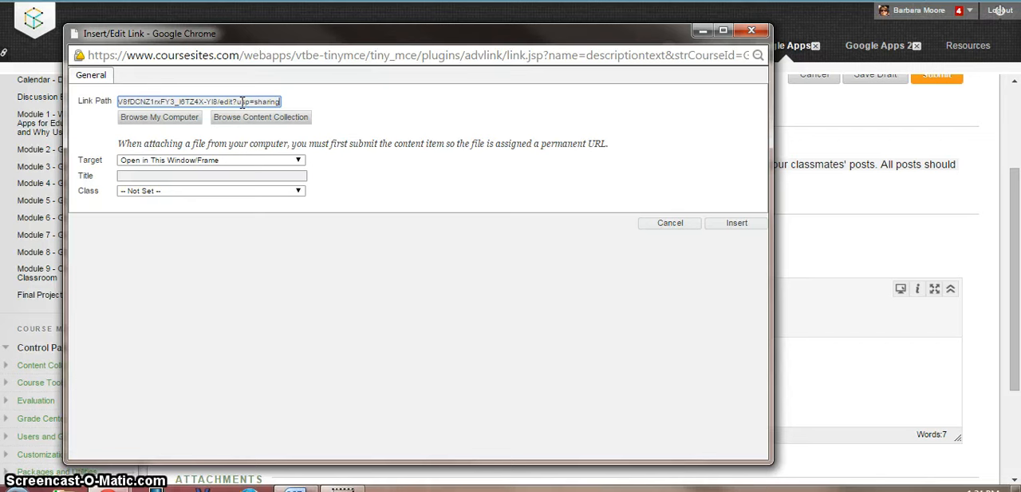
- Make the link open in a new window, title it "Google Docs Assignment" and insert it
click(299, 161)
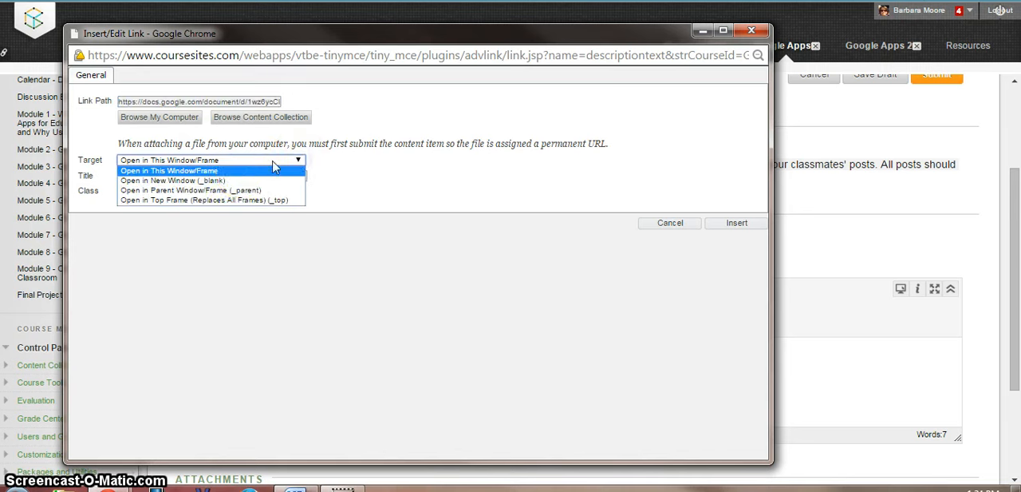
click(241, 181)
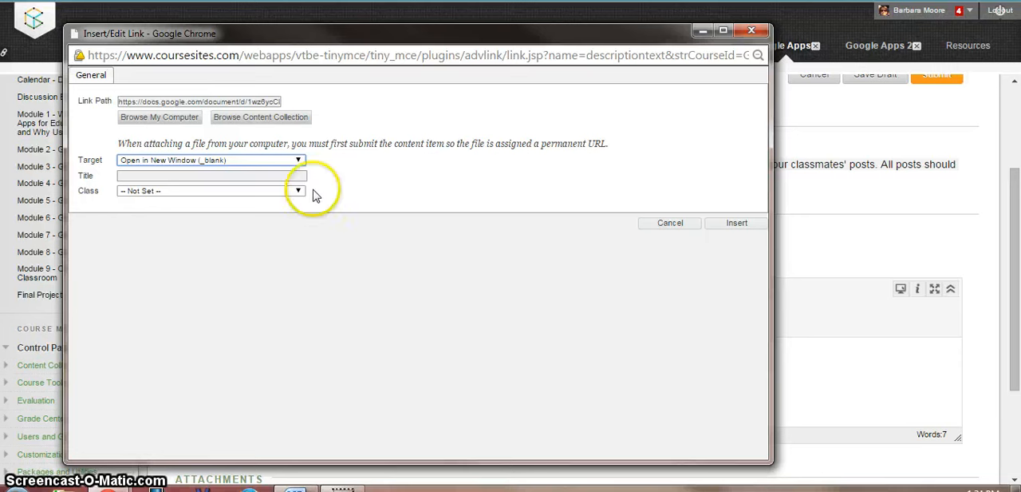
click(264, 177)
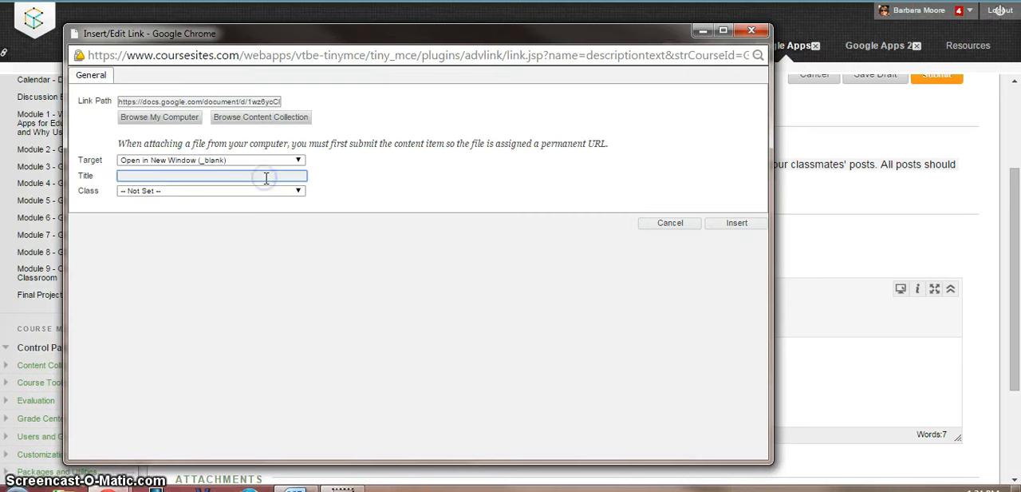
text(Google Docs Assignment)
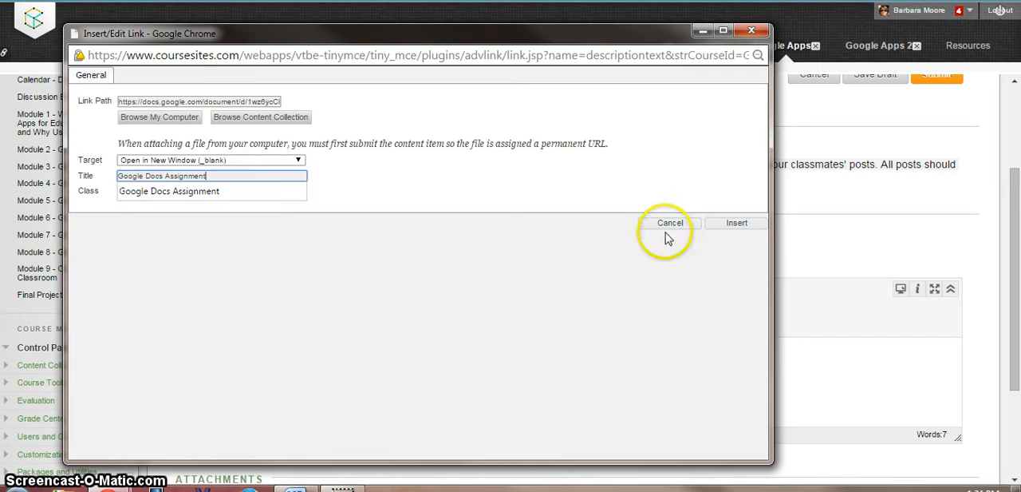
click(738, 224)
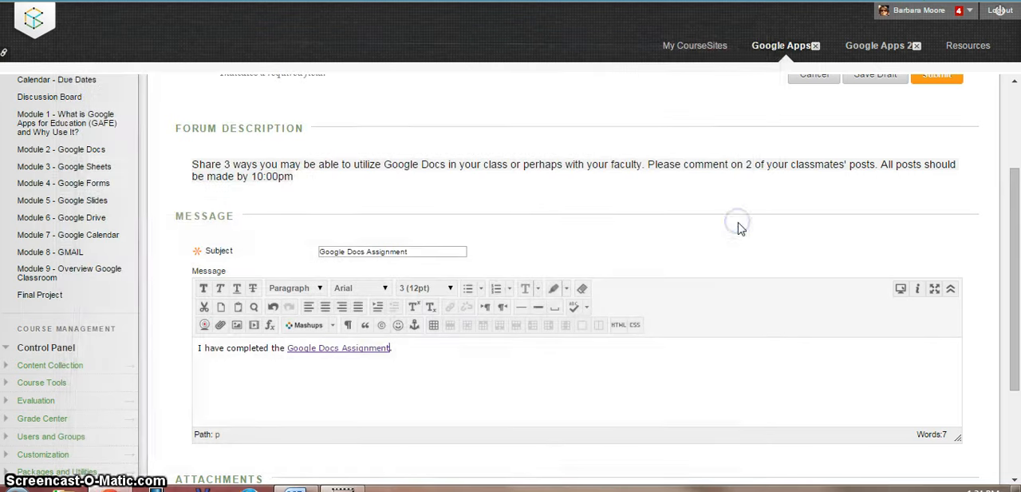
- Submit the finished thread to the Google Docs Forum
drag(1010, 194, 1016, 317)
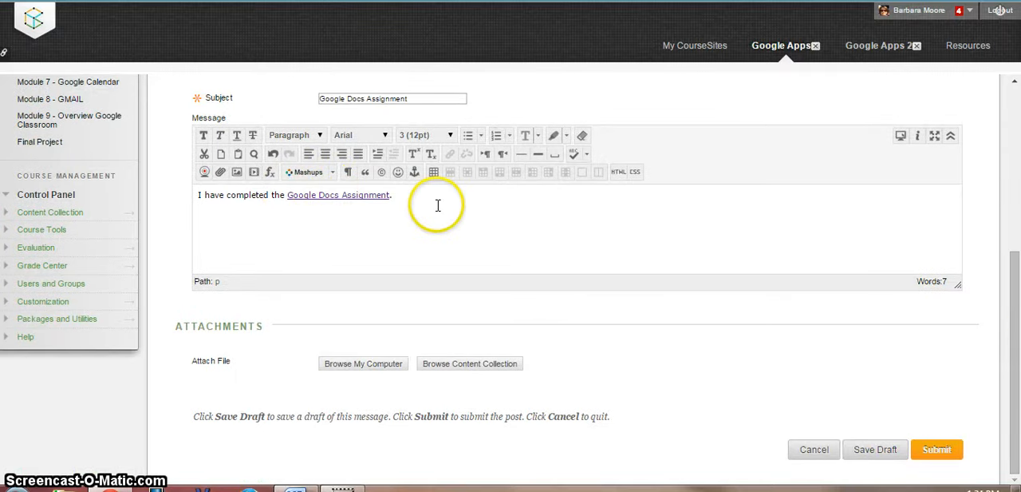
click(938, 450)
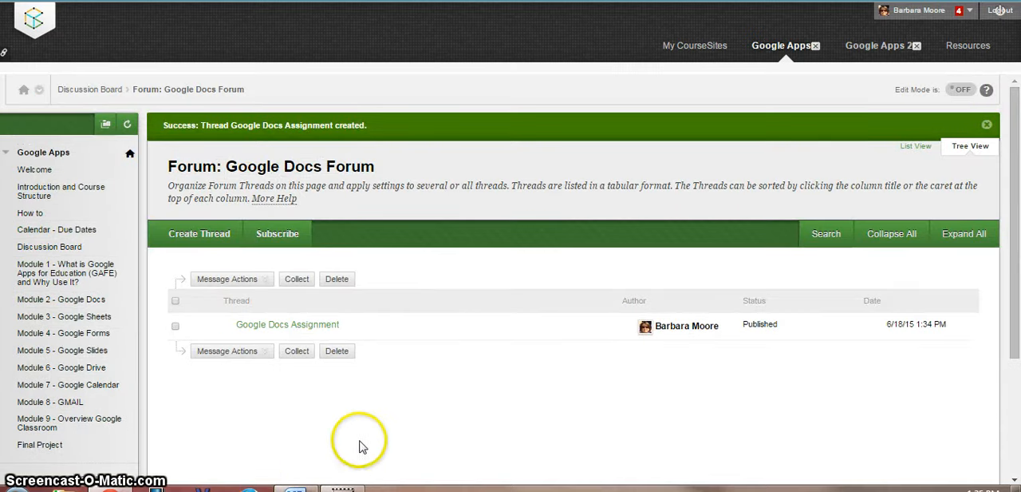
- Open the posted Google Docs Assignment thread and follow the document link in its message to test it
click(282, 331)
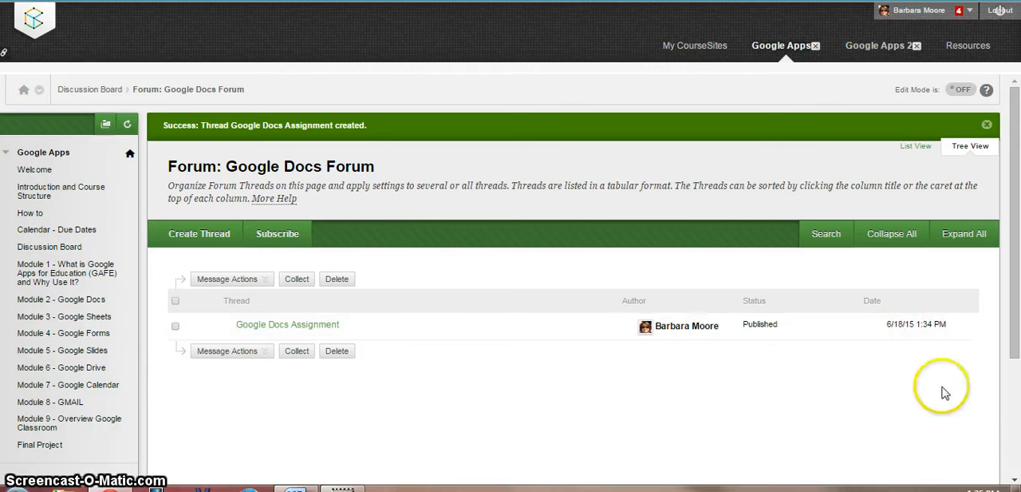
click(285, 326)
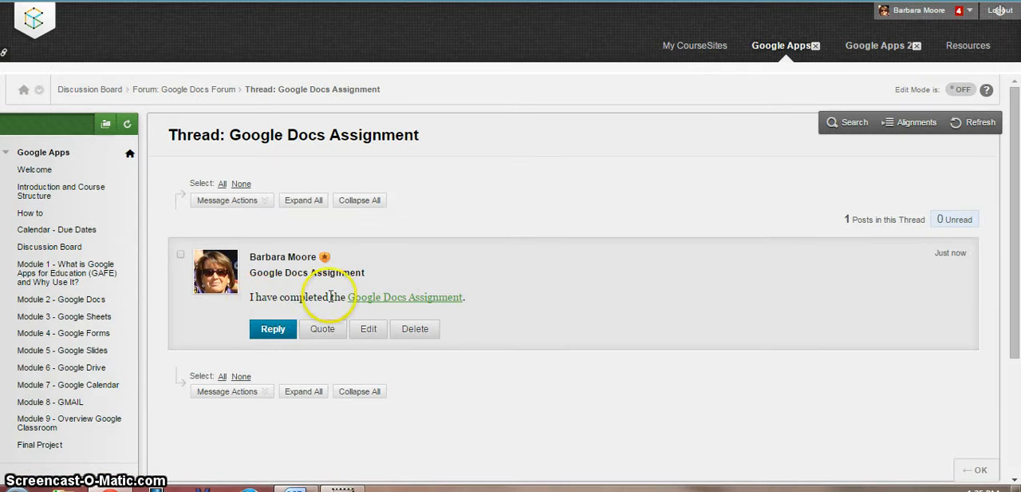
click(411, 304)
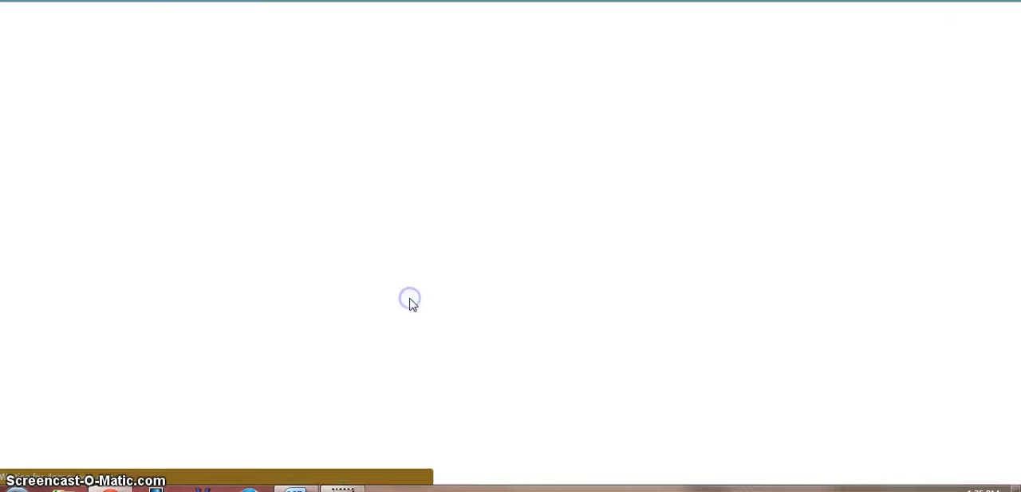